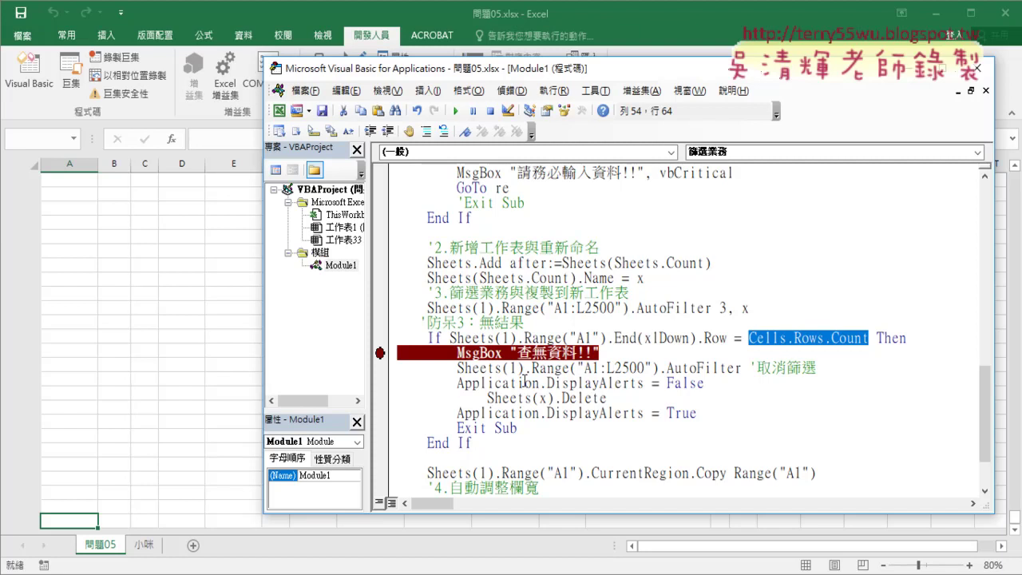
# Step: Bring the Excel window forward and scroll the 問題05 sheet back to row 1
pyautogui.click(147, 470)
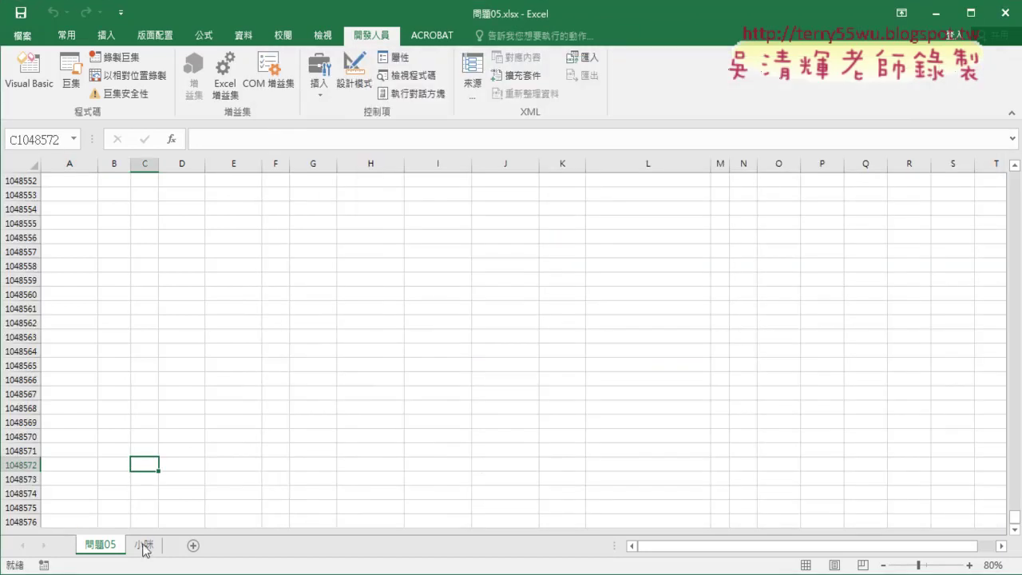
pyautogui.moveTo(1016, 527); pyautogui.dragTo(1014, 172)
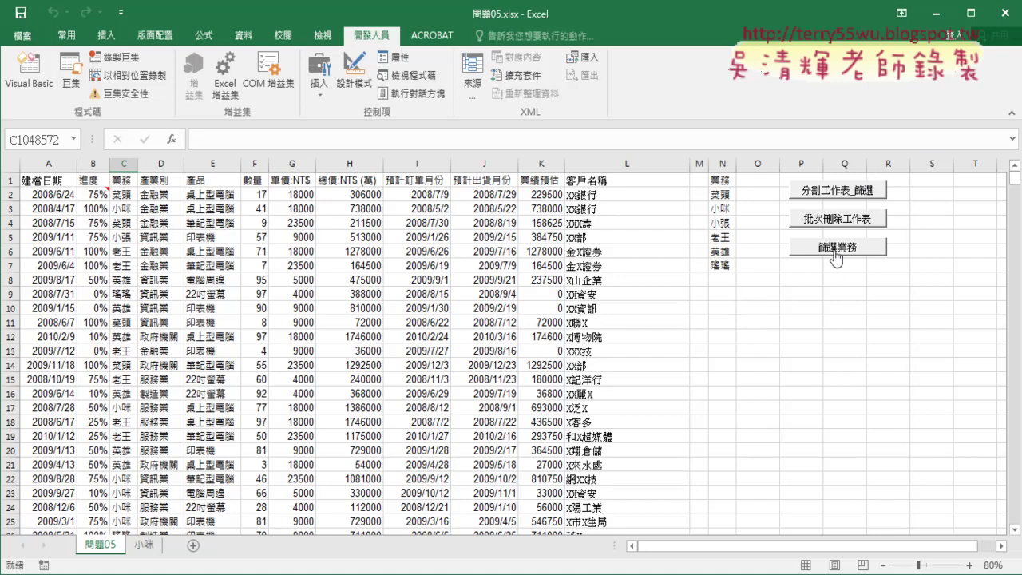
# Step: Inspect the 業務, 產業別, 產品 and 客戶名稱 columns, select D1, and show the 資料 tools
pyautogui.click(124, 165)
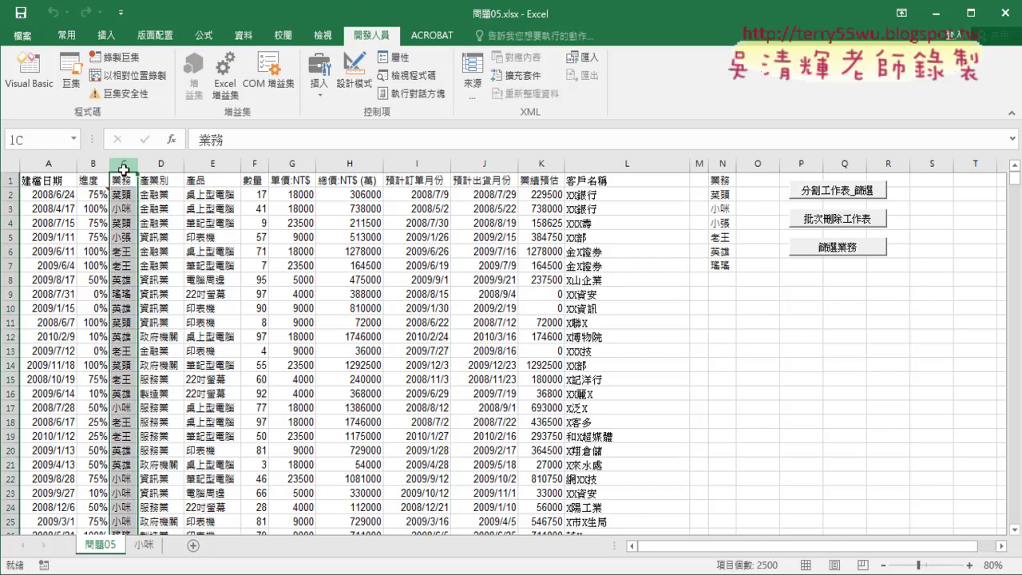
pyautogui.click(160, 164)
pyautogui.click(211, 164)
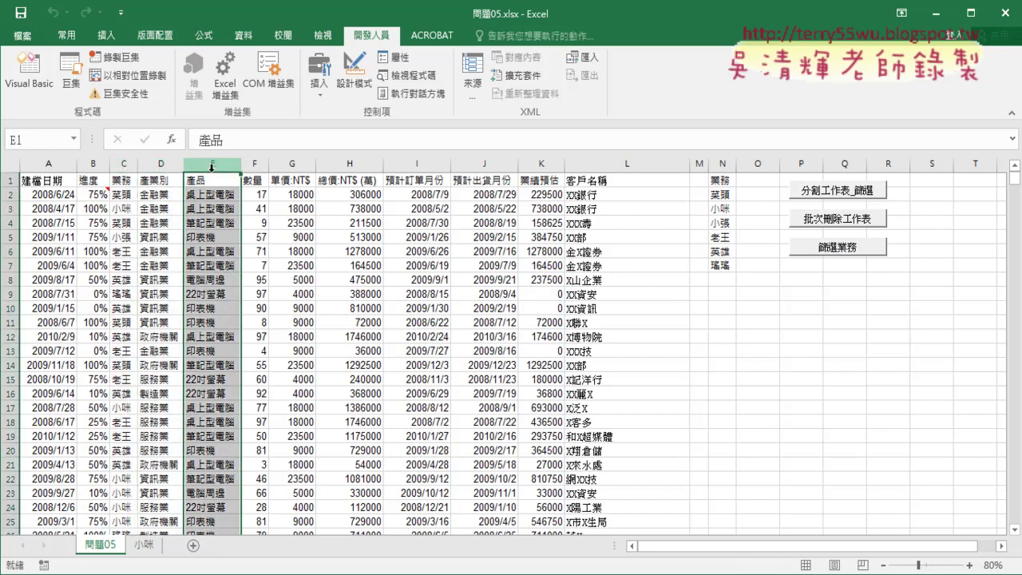
pyautogui.click(159, 166)
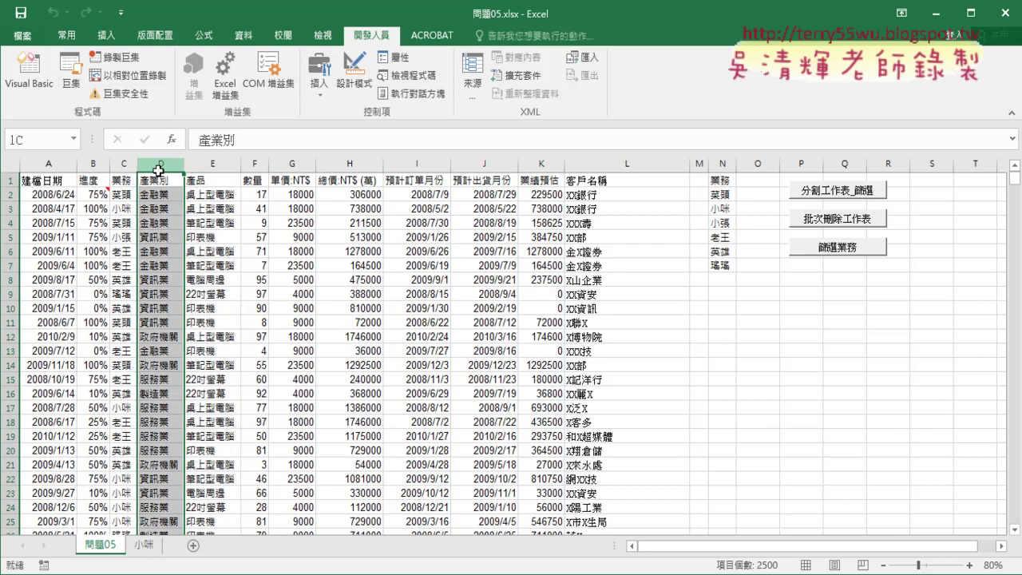
pyautogui.click(211, 166)
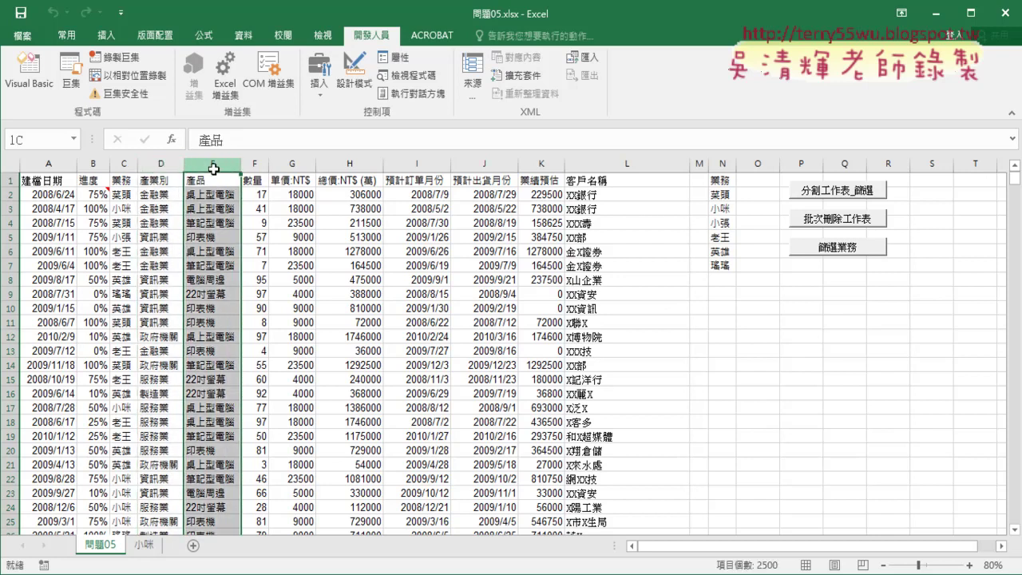
pyautogui.click(611, 165)
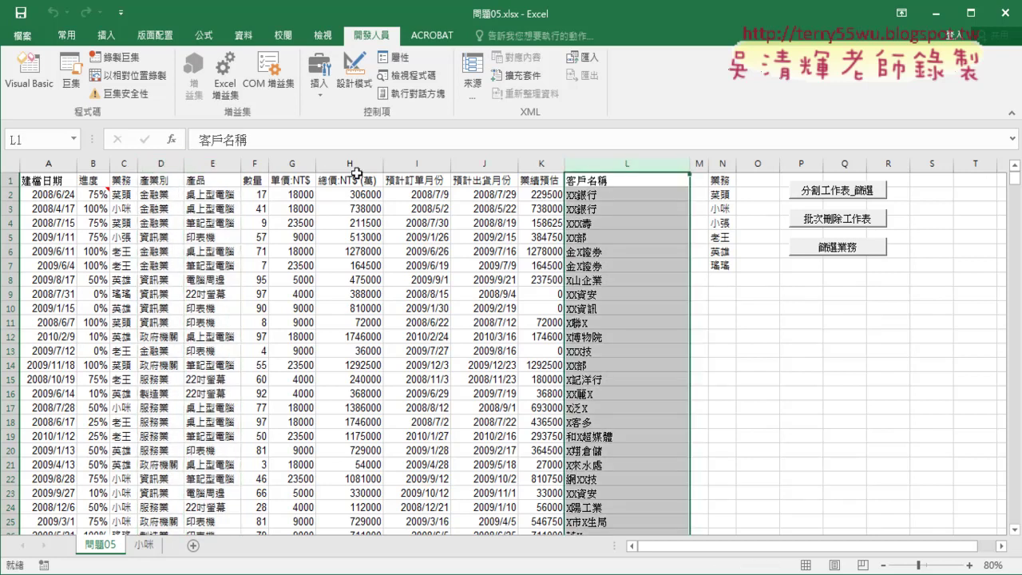
pyautogui.click(224, 166)
pyautogui.click(145, 180)
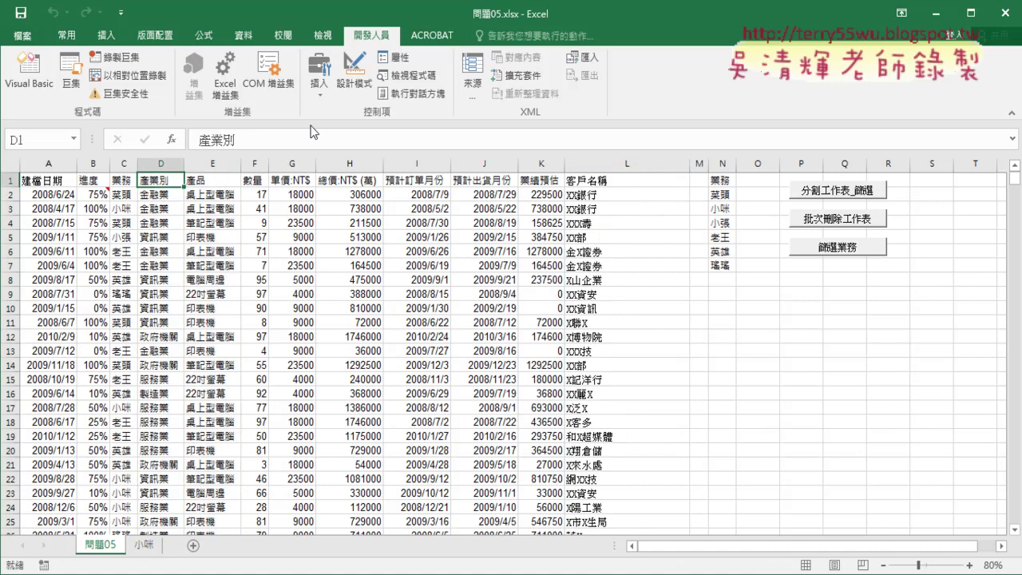
pyautogui.click(238, 45)
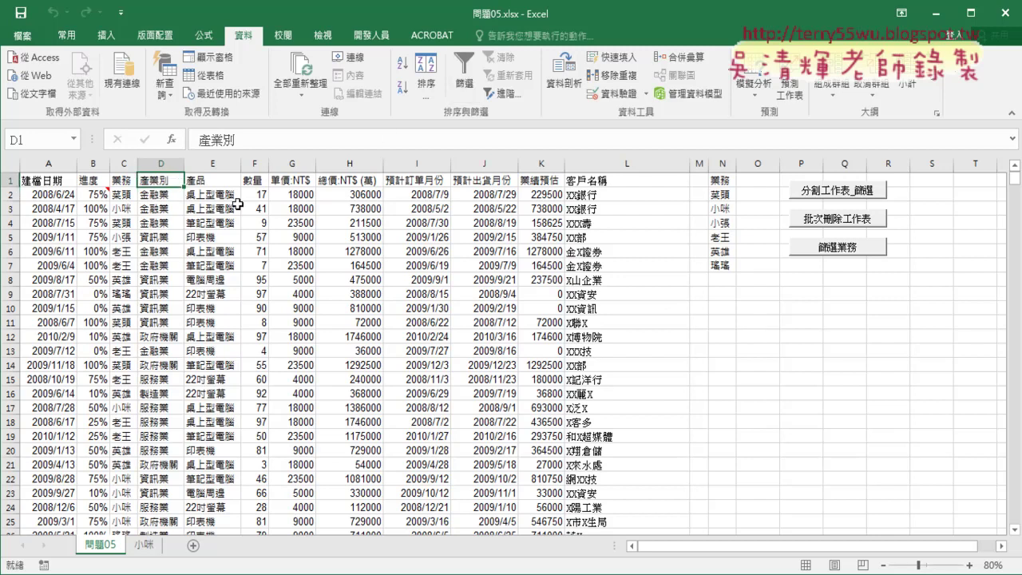
pyautogui.click(160, 165)
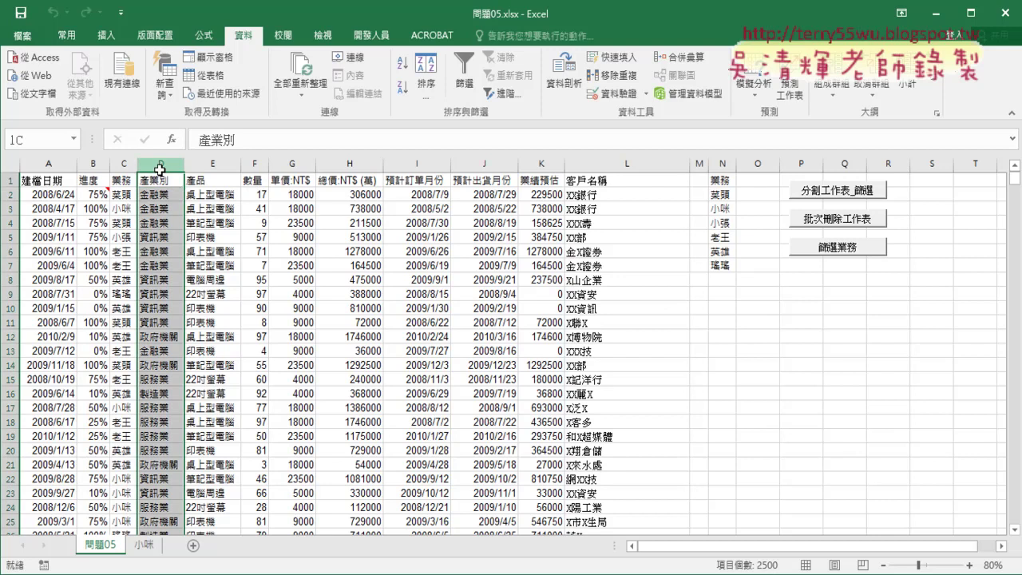
pyautogui.click(160, 194)
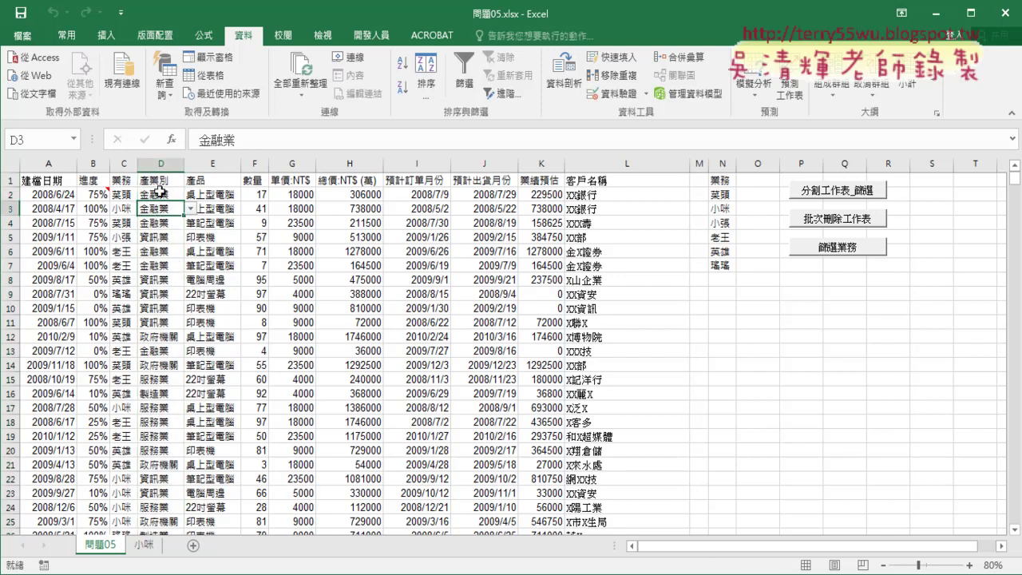
pyautogui.click(160, 180)
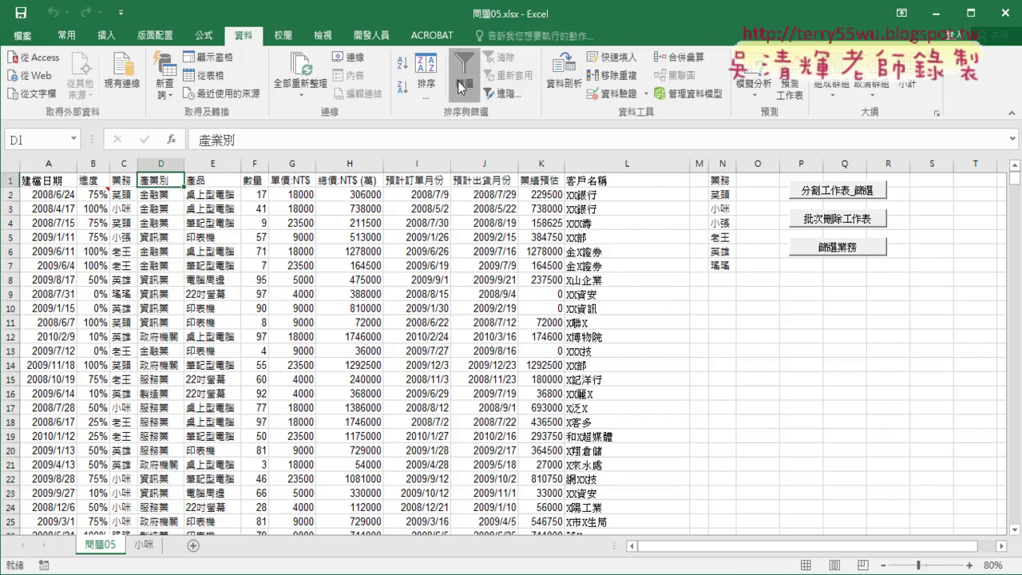
pyautogui.click(256, 165)
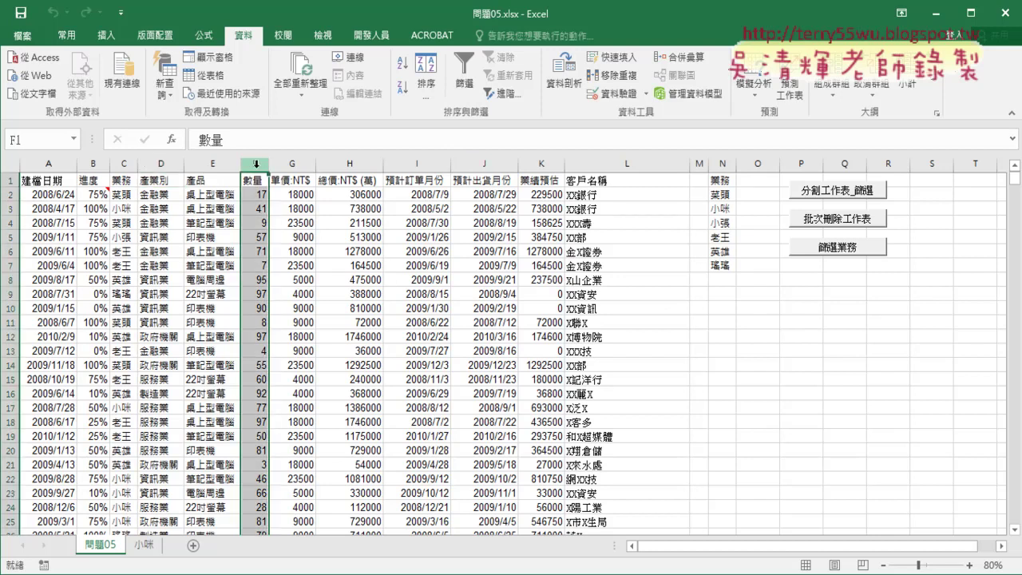
pyautogui.click(421, 163)
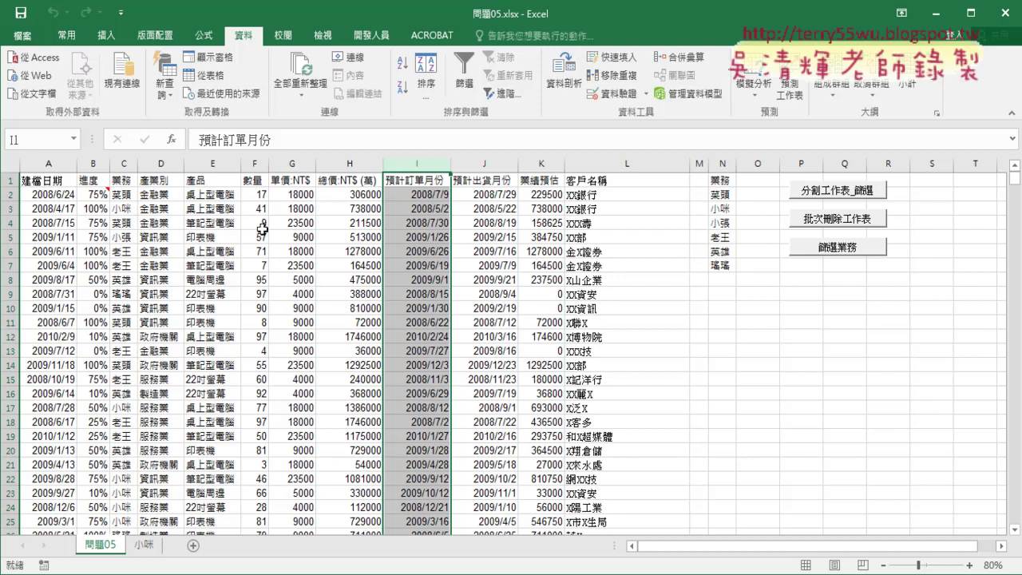
pyautogui.click(156, 163)
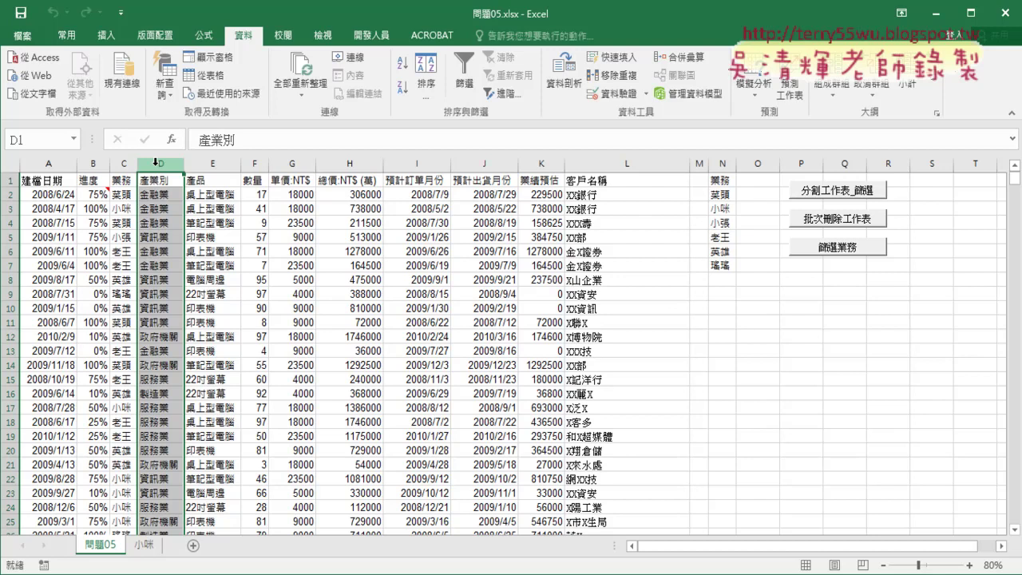
pyautogui.moveTo(172, 566)
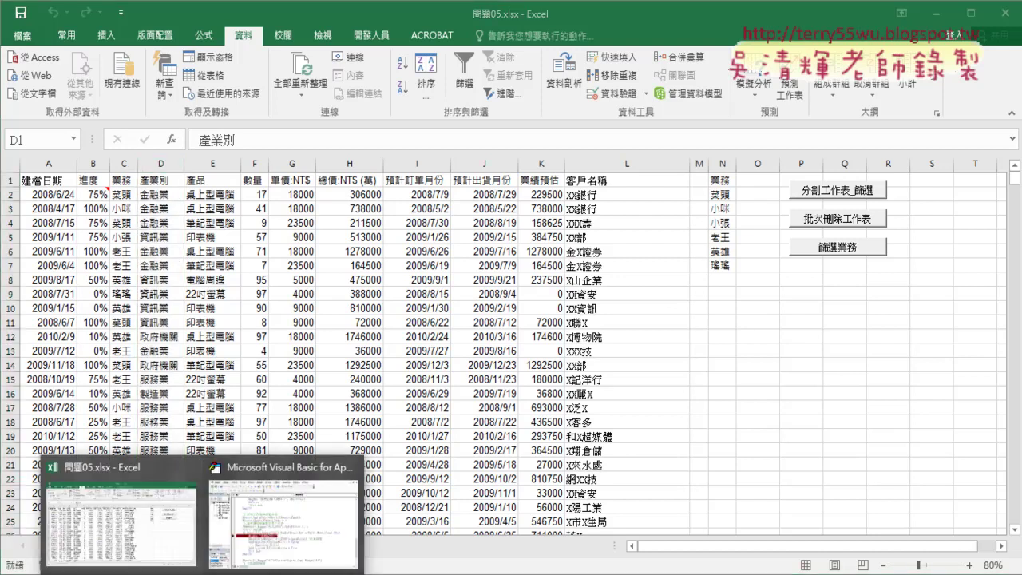
# Step: Bring the VBA editor forward and review the 篩選業務 macro, including its 防呆3 check
pyautogui.click(266, 537)
pyautogui.scroll(2, 462, 399)
pyautogui.scroll(5, 461, 399)
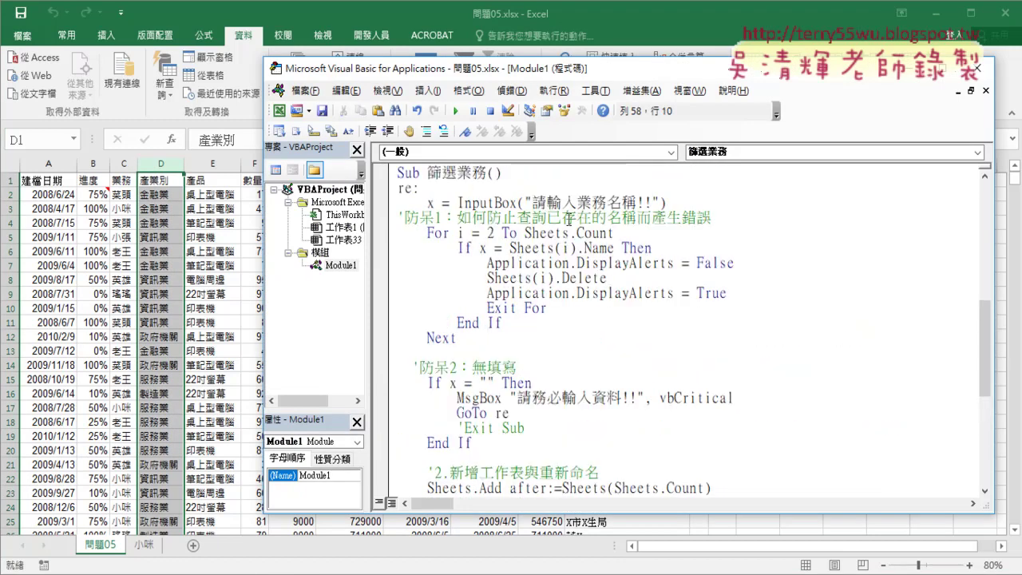
pyautogui.scroll(1, 569, 217)
pyautogui.moveTo(457, 217); pyautogui.dragTo(484, 214)
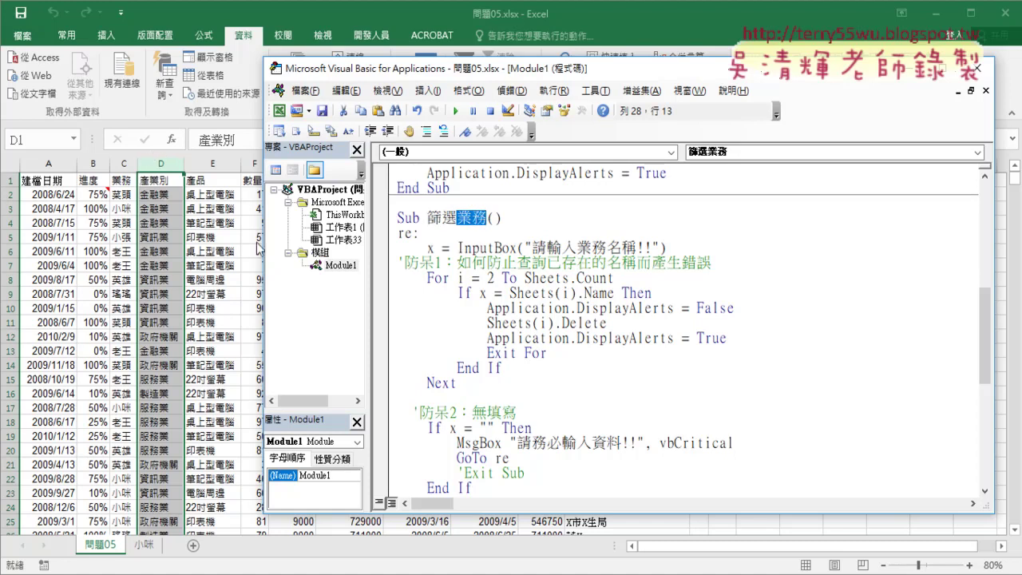
pyautogui.scroll(-2, 599, 334)
pyautogui.scroll(-2, 599, 334)
pyautogui.scroll(-2, 599, 334)
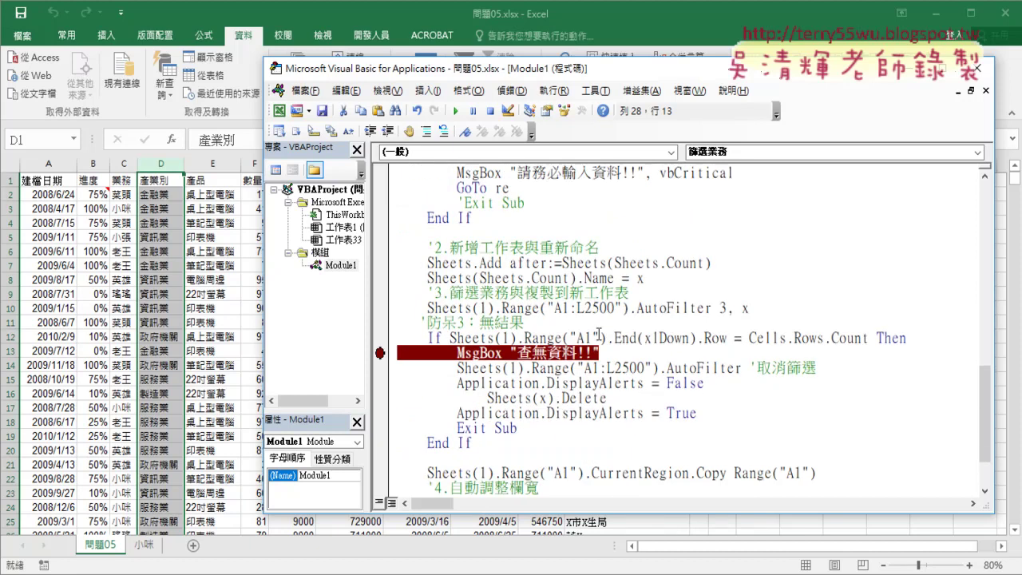
# Step: Select the field number 3 in the AutoFilter line of 篩選業務
pyautogui.doubleClick(723, 309)
pyautogui.scroll(4, 660, 316)
pyautogui.scroll(2, 659, 315)
# Step: Copy Sub 篩選業務 through End Sub and paste the duplicate below the original End Sub
pyautogui.moveTo(397, 218)
pyautogui.mouseDown()
pyautogui.moveTo(513, 385)
pyautogui.moveTo(521, 527)
pyautogui.mouseUp()
pyautogui.rightClick(496, 449)
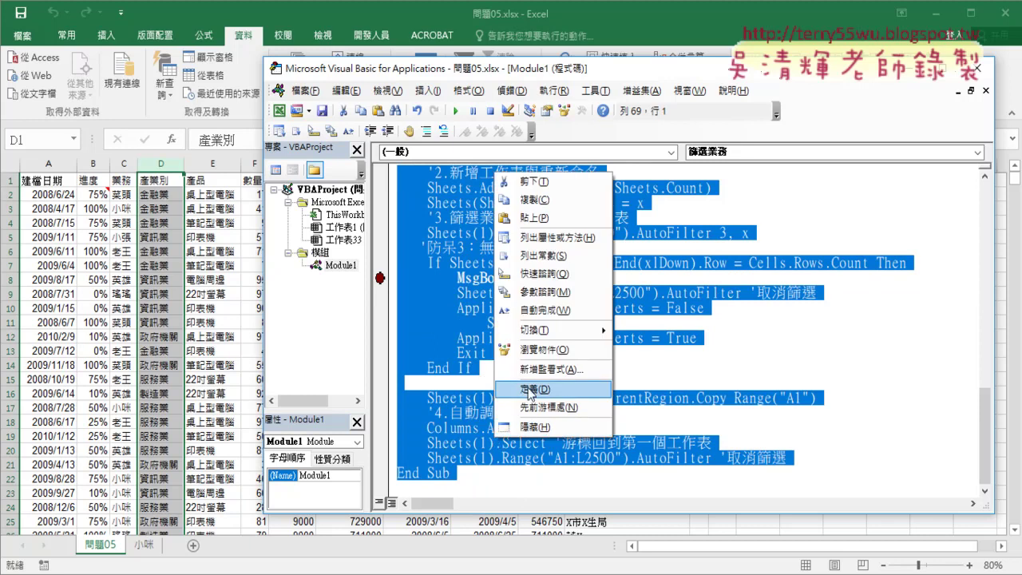
pyautogui.click(534, 200)
pyautogui.click(417, 489)
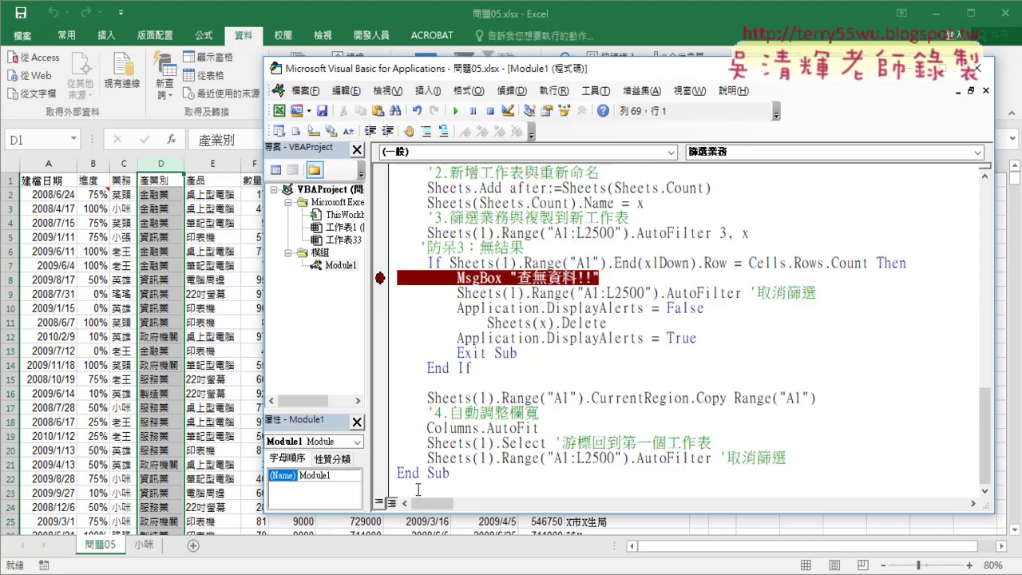
pyautogui.hotkey('ctrl', 'v')
pyautogui.scroll(-10, 505, 403)
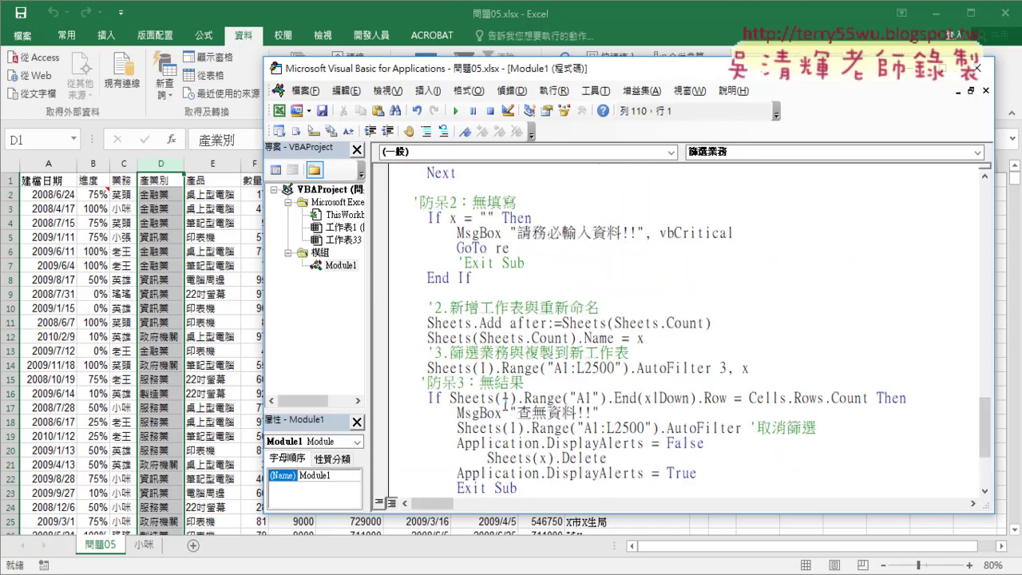
pyautogui.scroll(5, 506, 404)
pyautogui.scroll(2, 506, 403)
pyautogui.moveTo(458, 323); pyautogui.dragTo(488, 323)
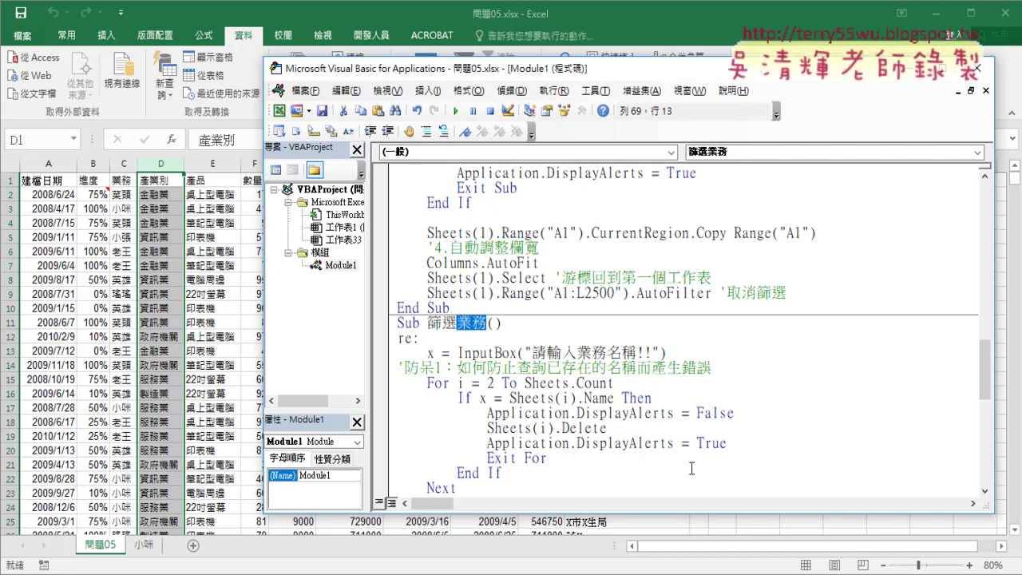
pyautogui.doubleClick(408, 323)
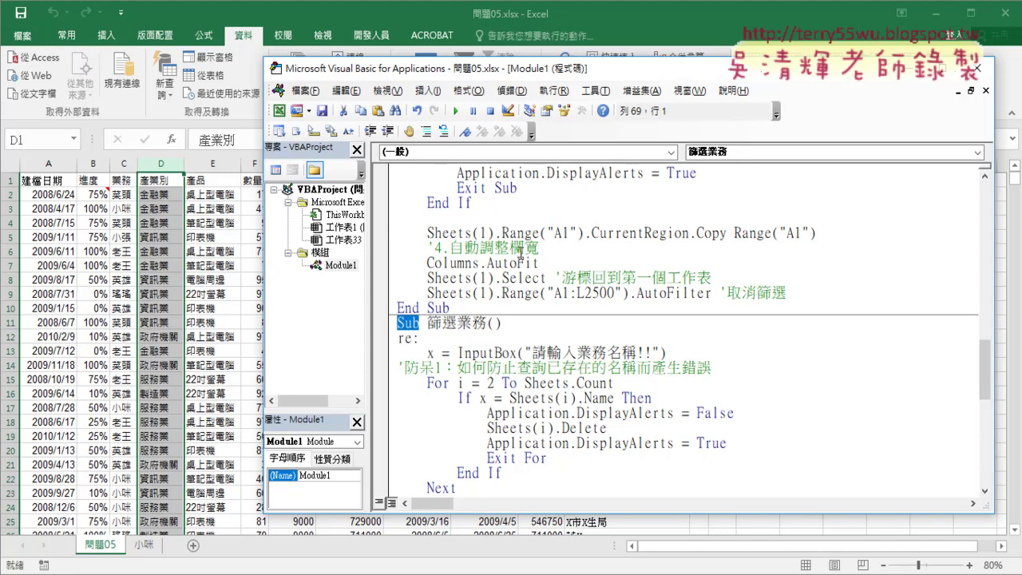
pyautogui.moveTo(458, 323); pyautogui.dragTo(488, 323)
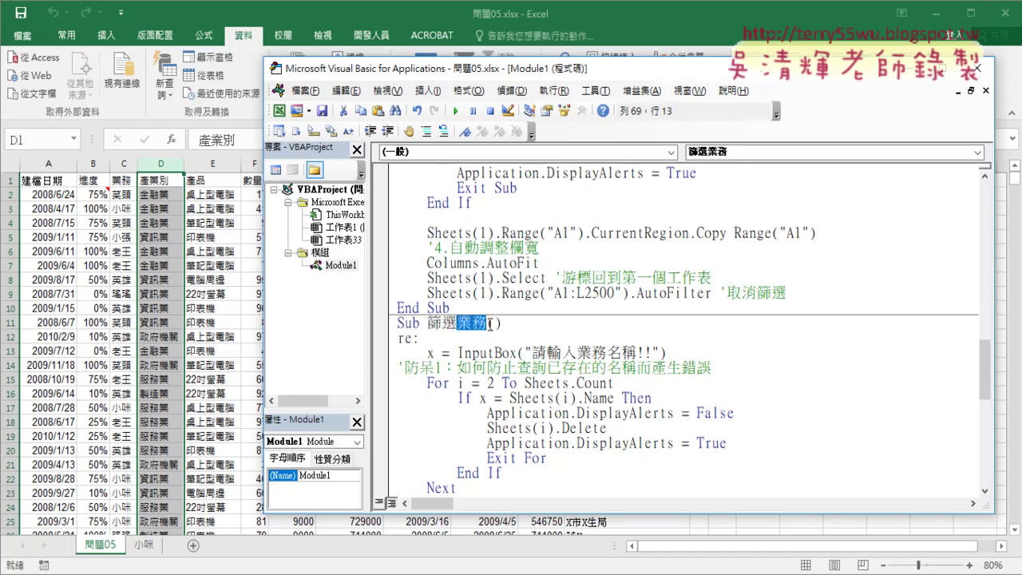
pyautogui.scroll(-2, 527, 397)
pyautogui.scroll(-3, 527, 398)
pyautogui.scroll(-2, 528, 398)
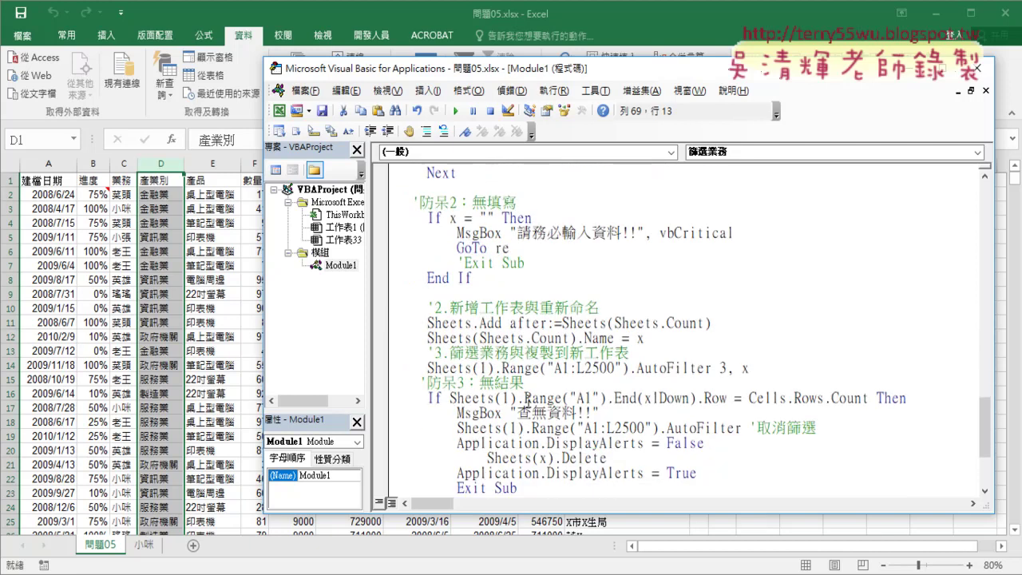
pyautogui.doubleClick(724, 368)
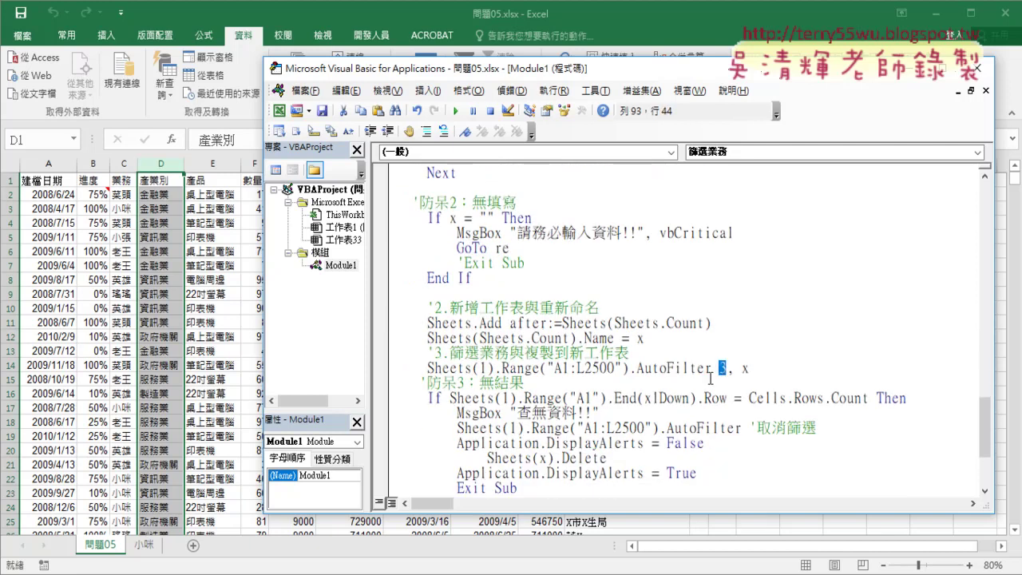